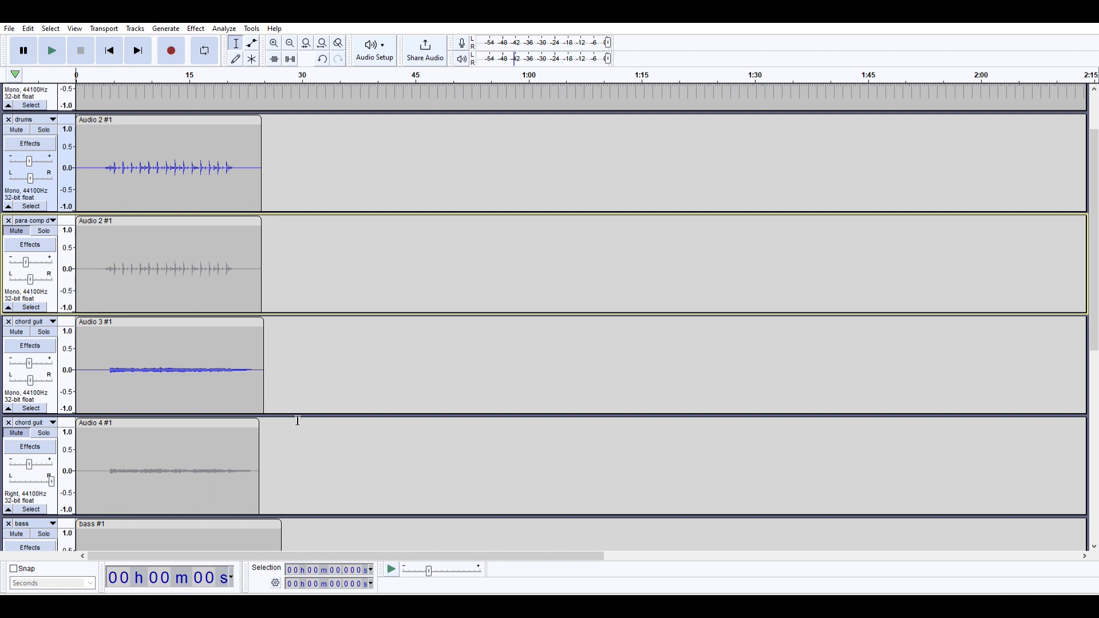
- Play the current mix from the start to its end and look over the tracks from the drums to the melody guitars
{"action": "left_click", "coordinate": [52, 51]}
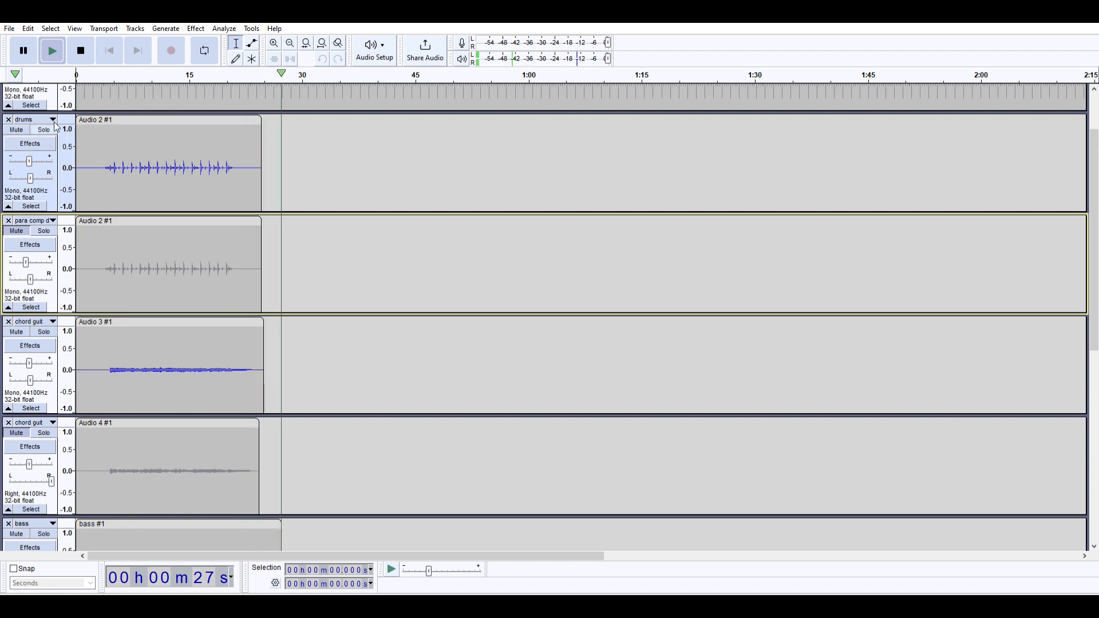
{"action": "key", "text": "space"}
{"action": "scroll", "coordinate": [142, 379], "scroll_direction": "down", "scroll_amount": 3}
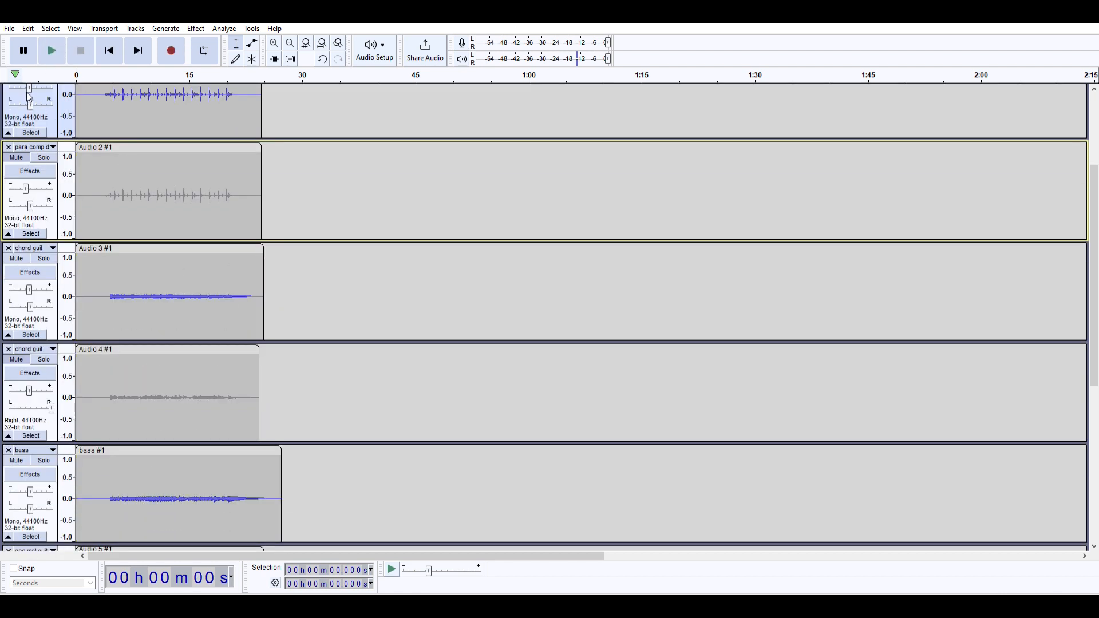
{"action": "scroll", "coordinate": [31, 309], "scroll_direction": "down", "scroll_amount": 4}
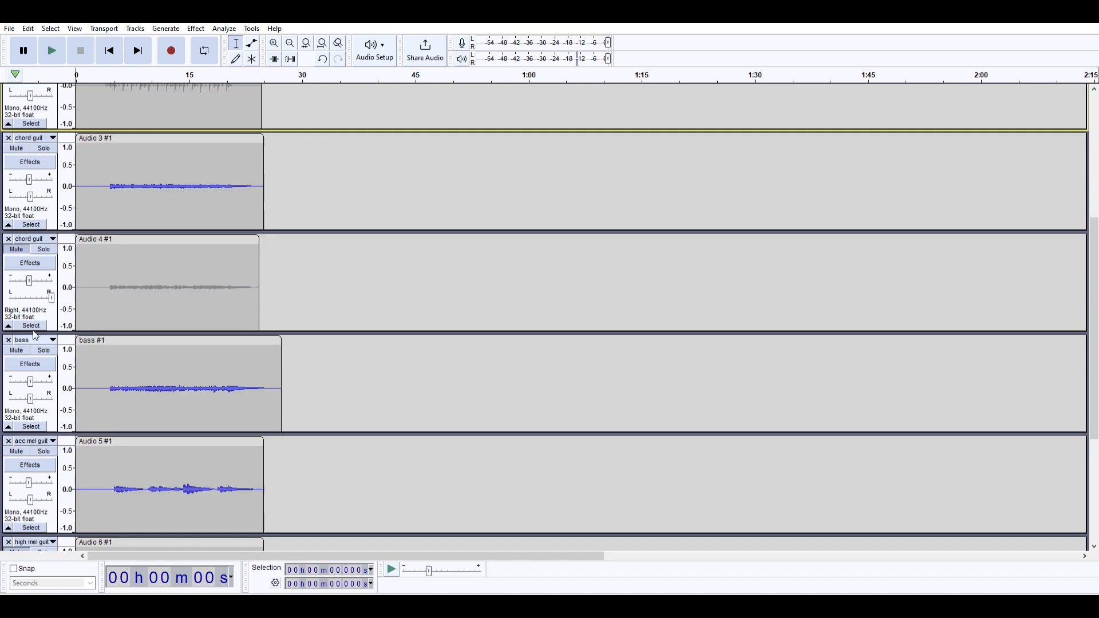
{"action": "scroll", "coordinate": [31, 404], "scroll_direction": "down", "scroll_amount": 3}
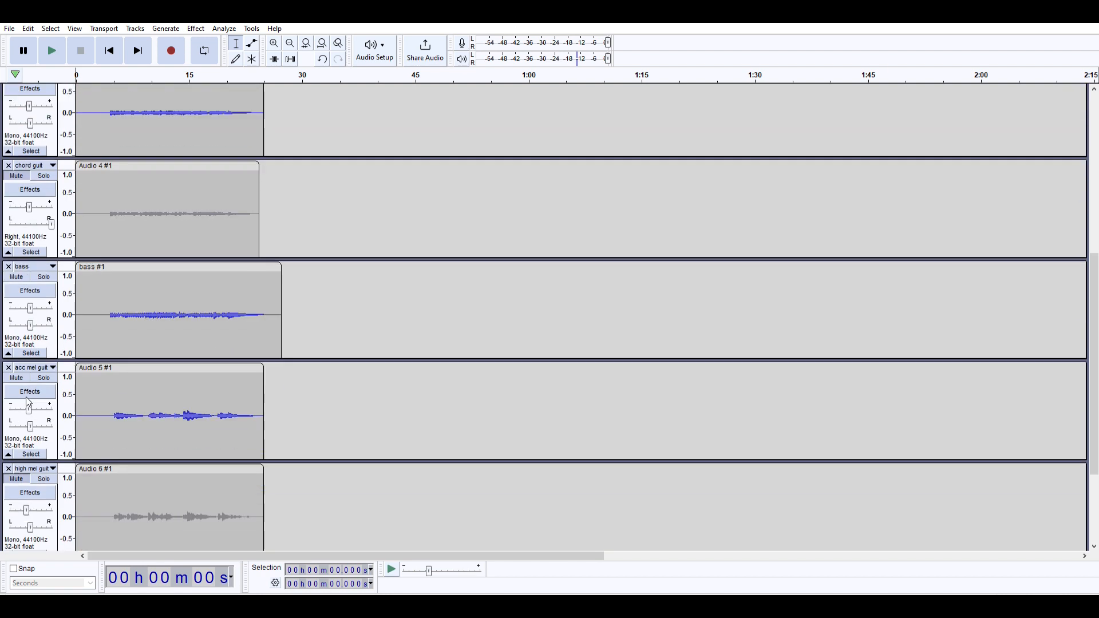
{"action": "scroll", "coordinate": [29, 418], "scroll_direction": "up", "scroll_amount": 1}
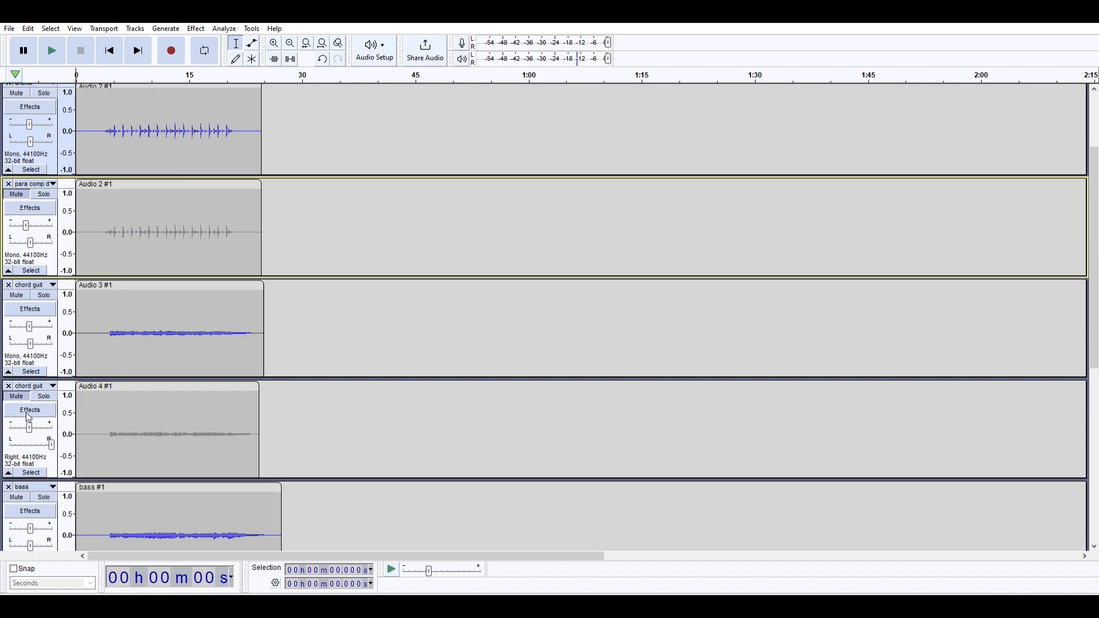
{"action": "scroll", "coordinate": [29, 418], "scroll_direction": "up", "scroll_amount": 8}
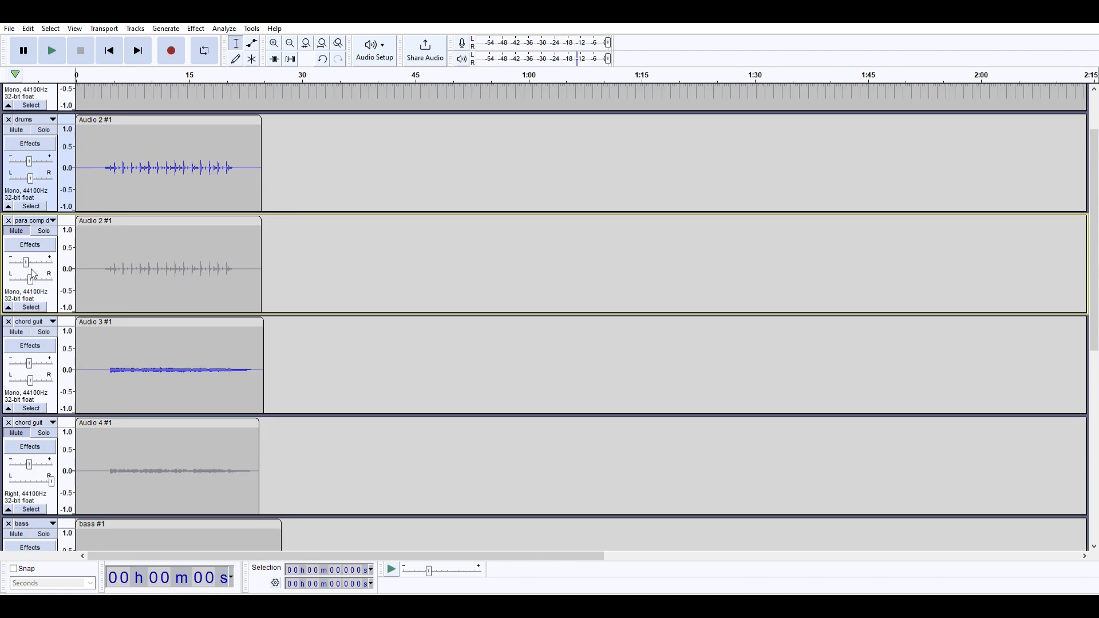
- Unmute the second chord guitar track and pan the first chord guitar fully left, listening to the resulting mix
{"action": "scroll", "coordinate": [33, 278], "scroll_direction": "down", "scroll_amount": 1}
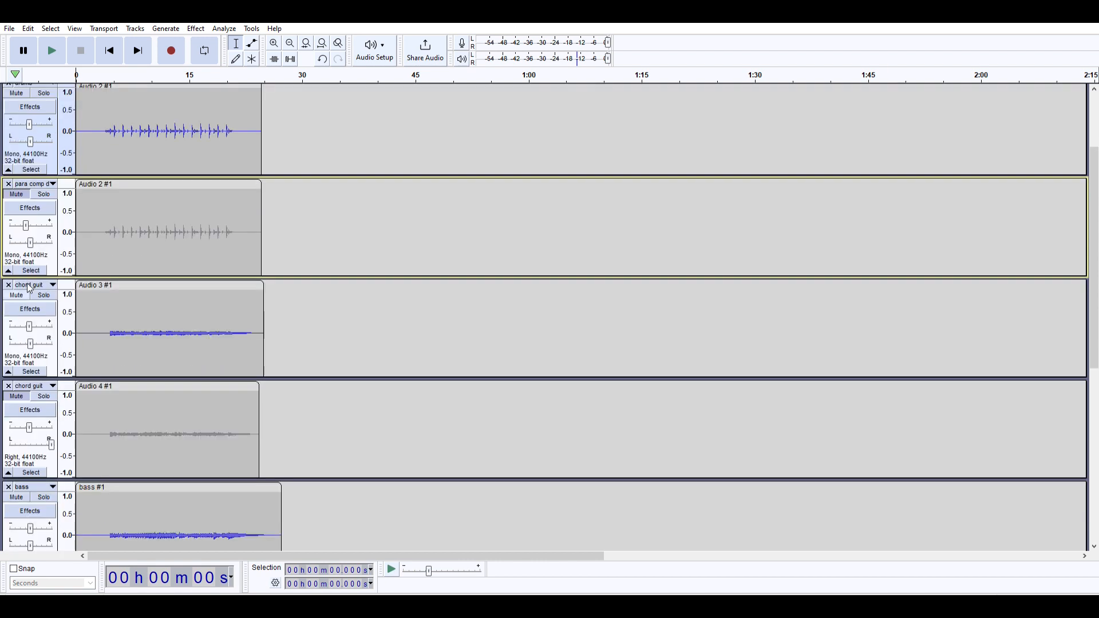
{"action": "left_click", "coordinate": [18, 397]}
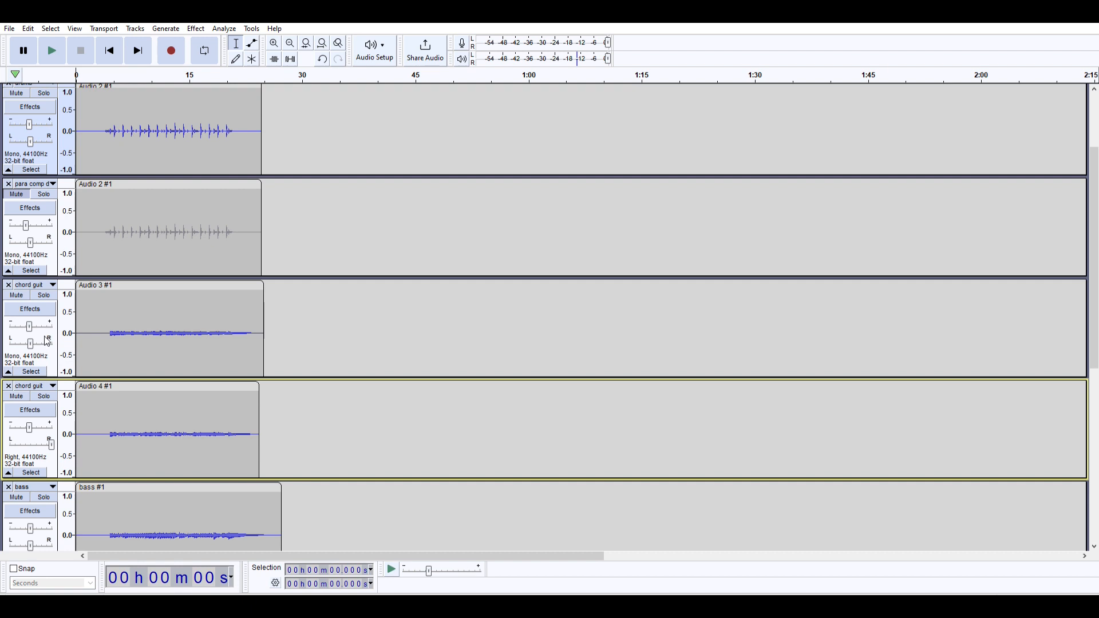
{"action": "left_click_drag", "start_coordinate": [30, 343], "coordinate": [3, 340]}
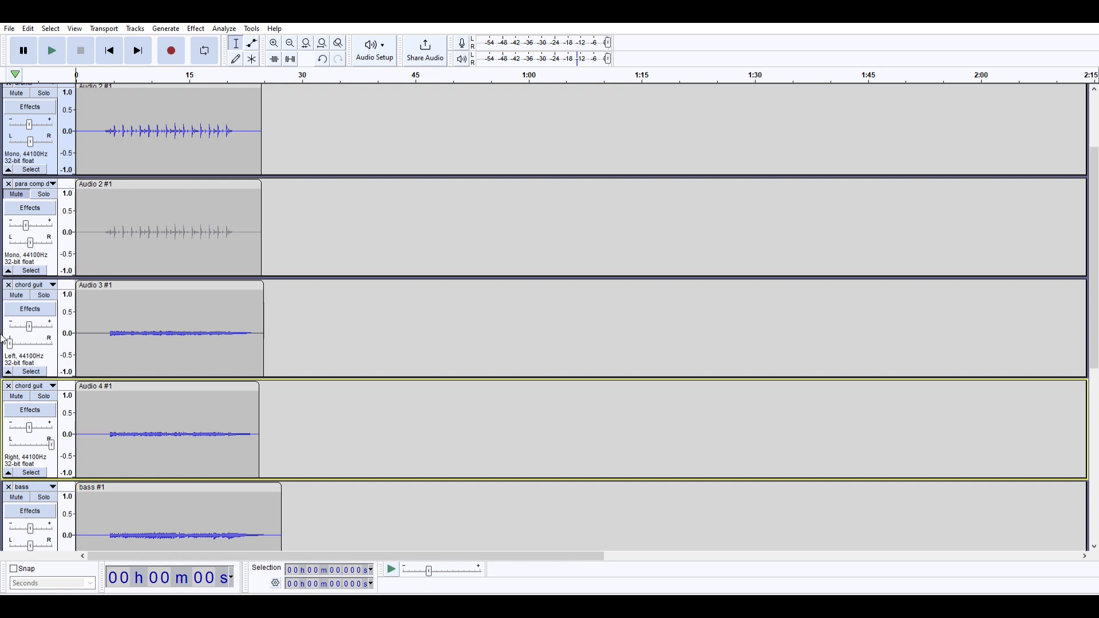
{"action": "left_click", "coordinate": [105, 71]}
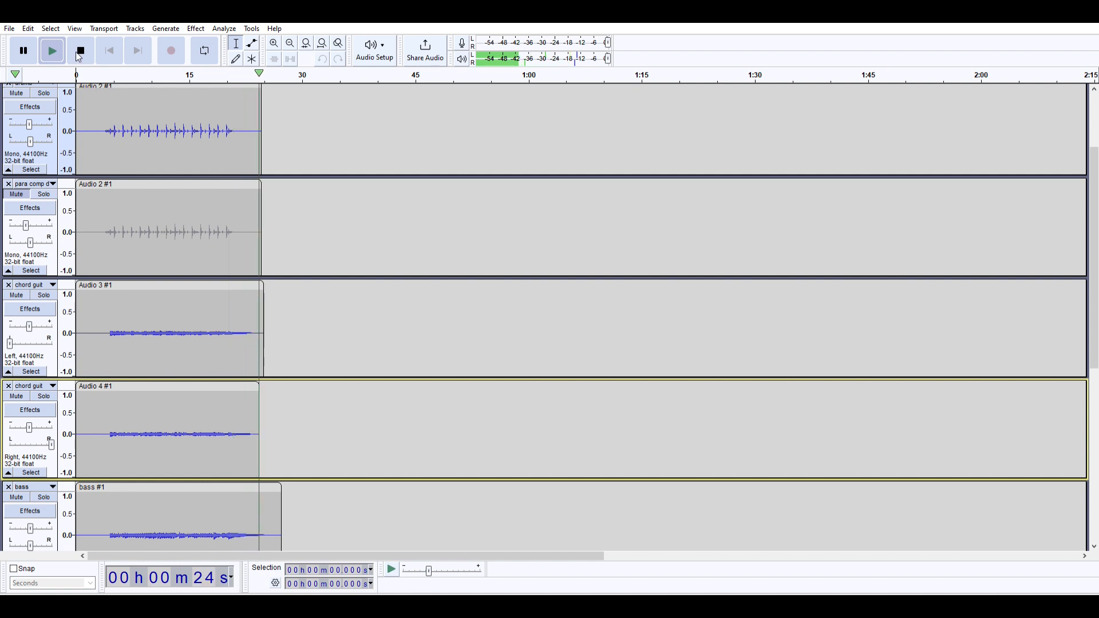
{"action": "key", "text": "space"}
- Unmute the first high melody guitar track and listen to the mix with it included
{"action": "scroll", "coordinate": [108, 264], "scroll_direction": "down", "scroll_amount": 6}
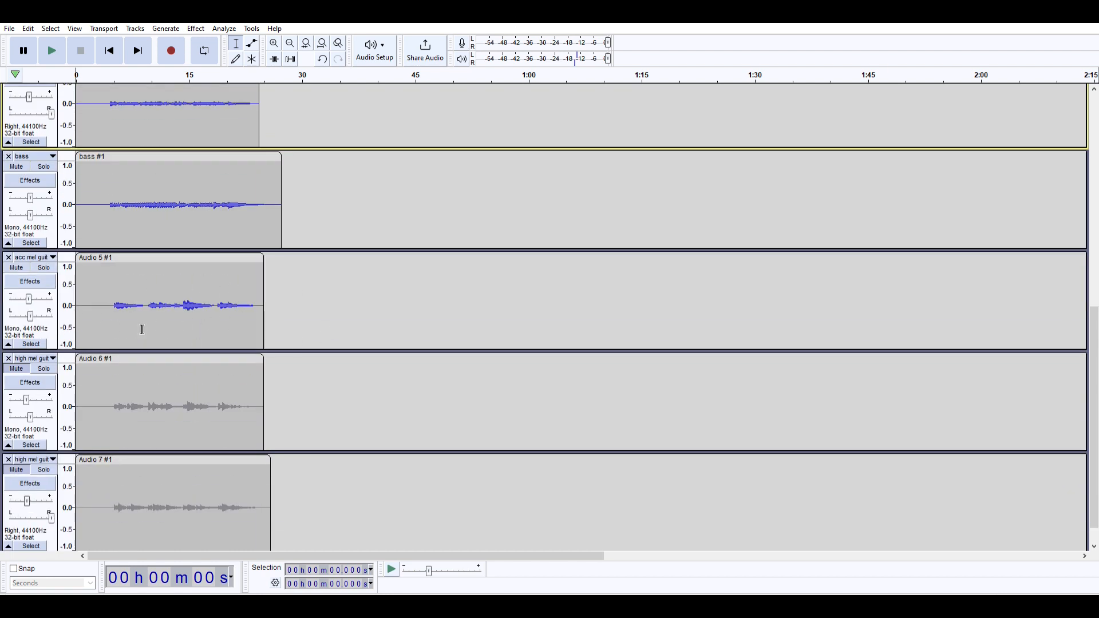
{"action": "left_click", "coordinate": [25, 364]}
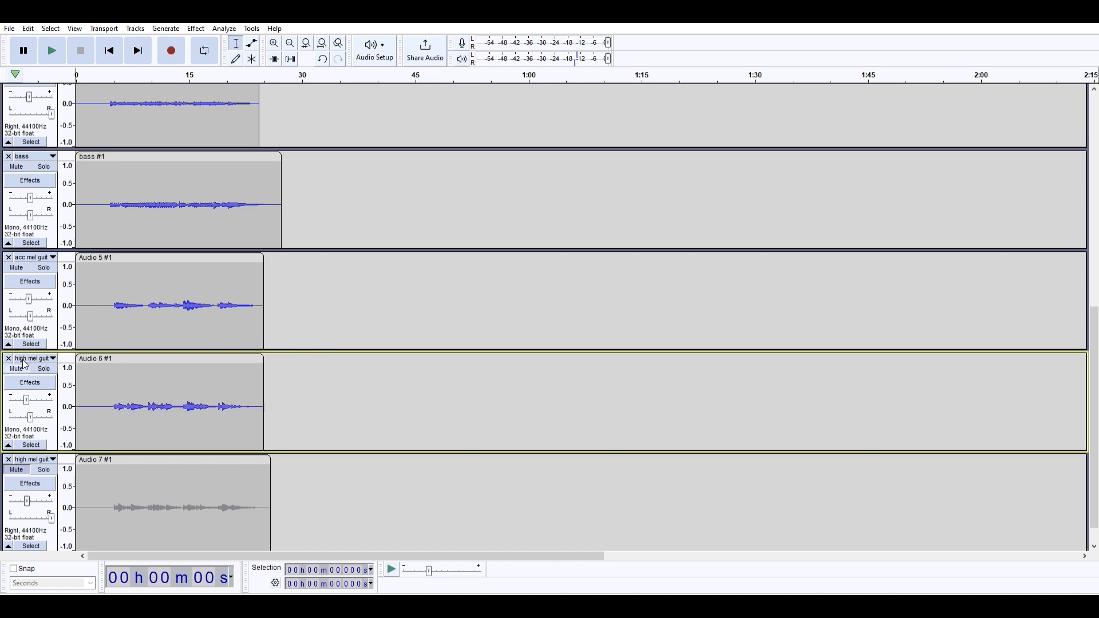
{"action": "left_click", "coordinate": [104, 69]}
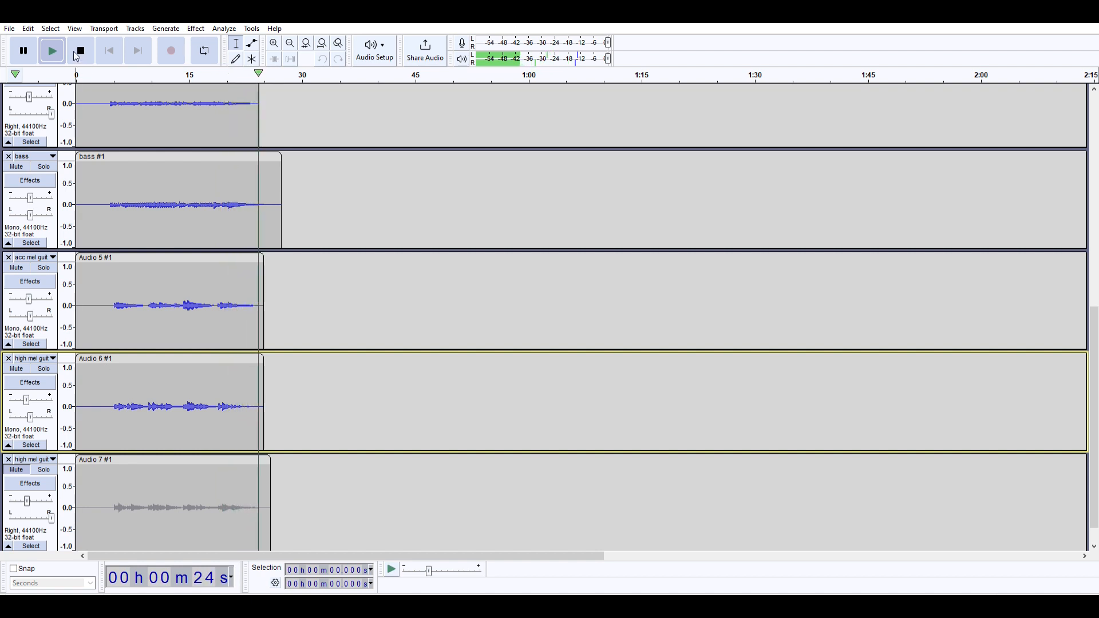
{"action": "key", "text": "space"}
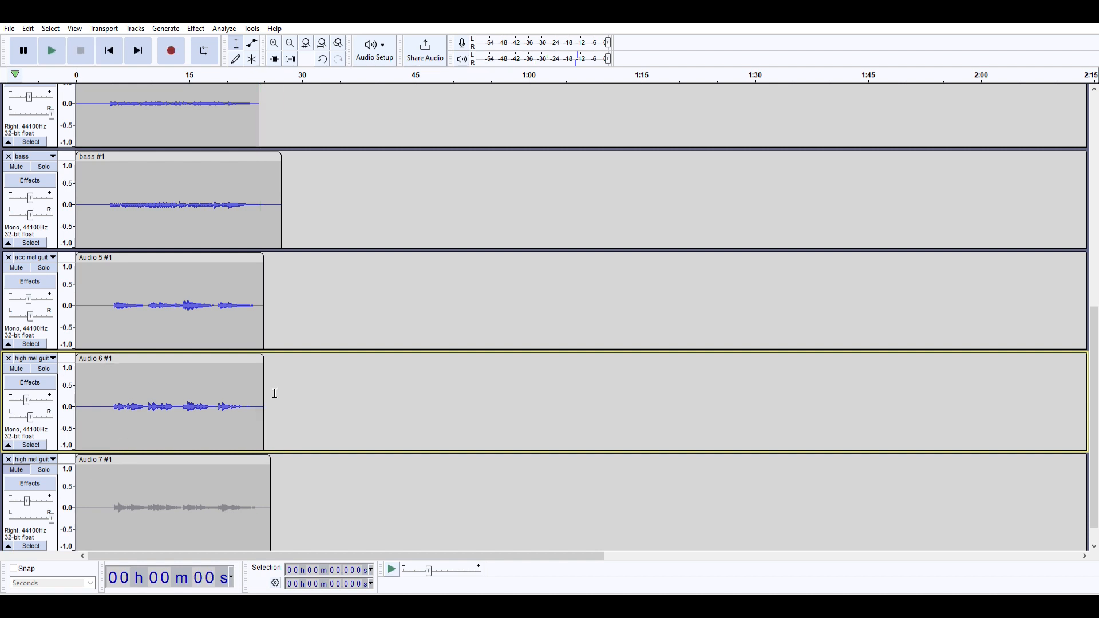
- Pan the first high melody guitar fully left and unmute the second one, listening to the doubled part in the mix
{"action": "left_click_drag", "start_coordinate": [31, 413], "coordinate": [6, 413]}
{"action": "scroll", "coordinate": [6, 413], "scroll_direction": "down", "scroll_amount": 1}
{"action": "left_click", "coordinate": [17, 440]}
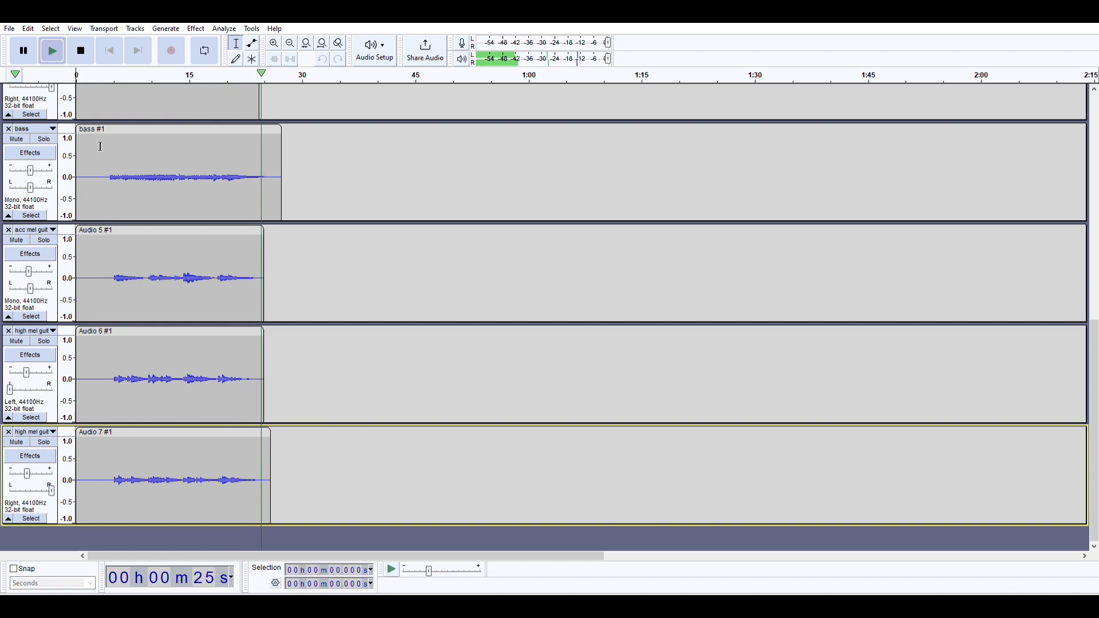
{"action": "left_click", "coordinate": [80, 51]}
- Unmute the para comp drums track and compare its realtime effects with those of the original drums track
{"action": "scroll", "coordinate": [112, 170], "scroll_direction": "up", "scroll_amount": 10}
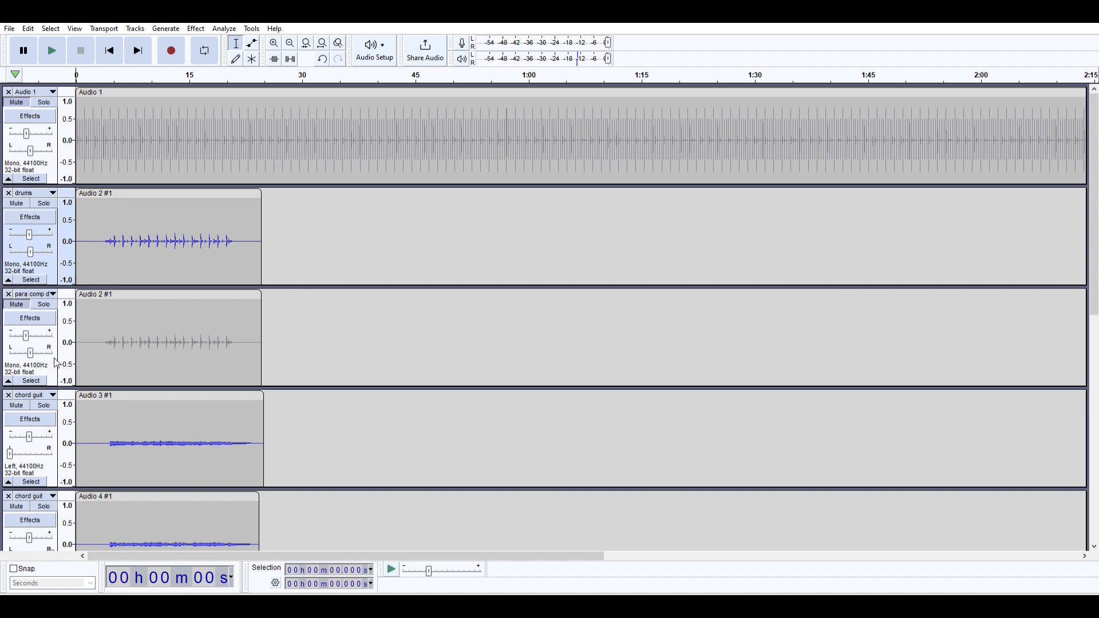
{"action": "left_click", "coordinate": [30, 301]}
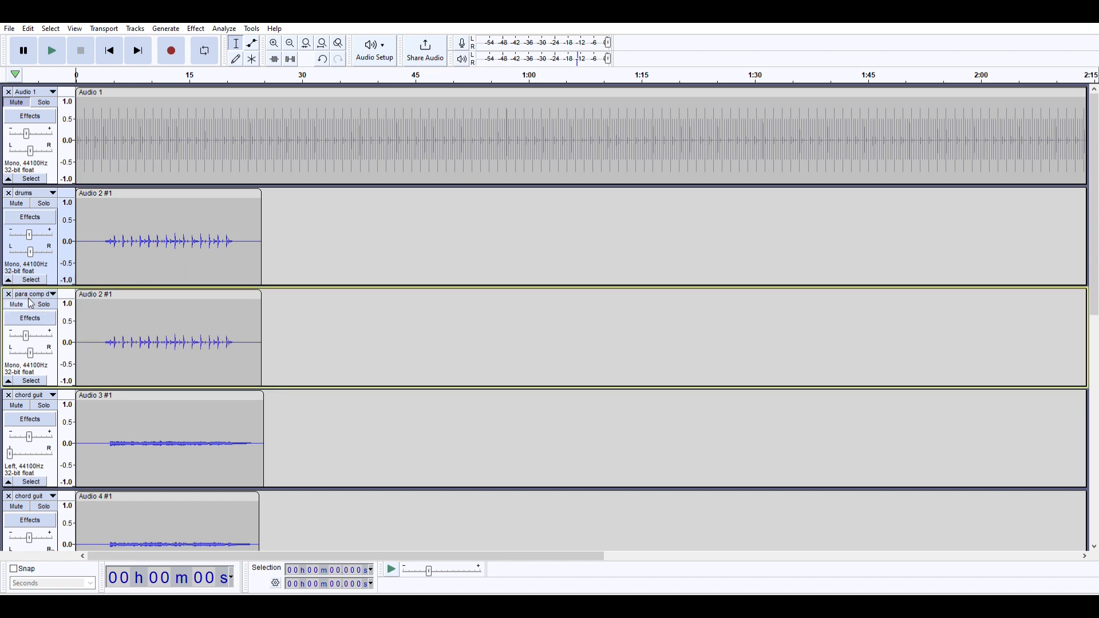
{"action": "left_click", "coordinate": [52, 316]}
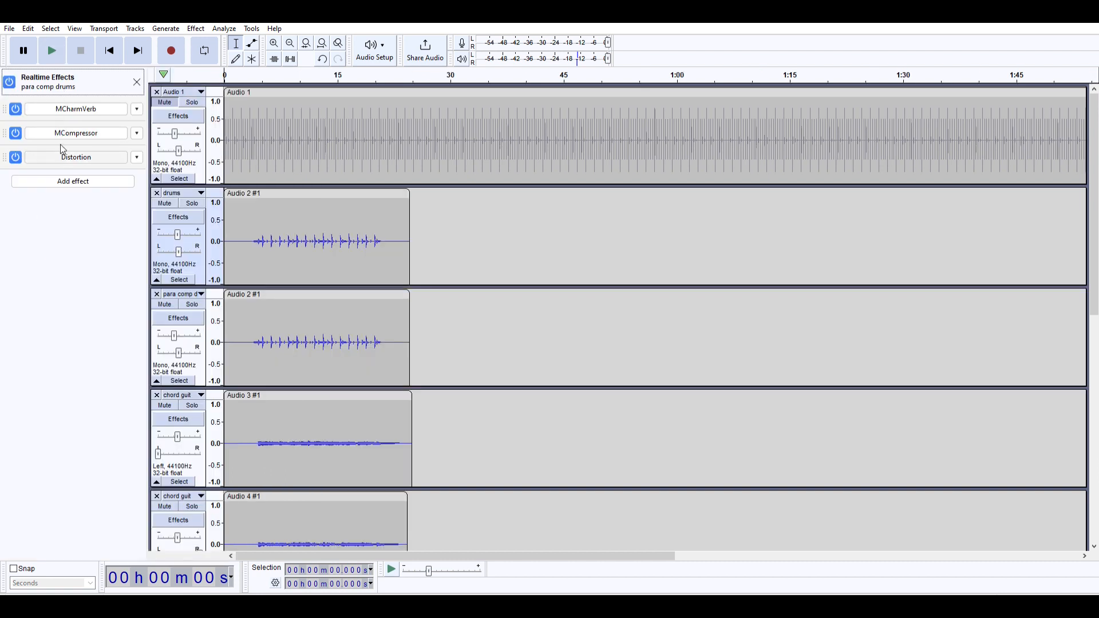
{"action": "left_click", "coordinate": [178, 217]}
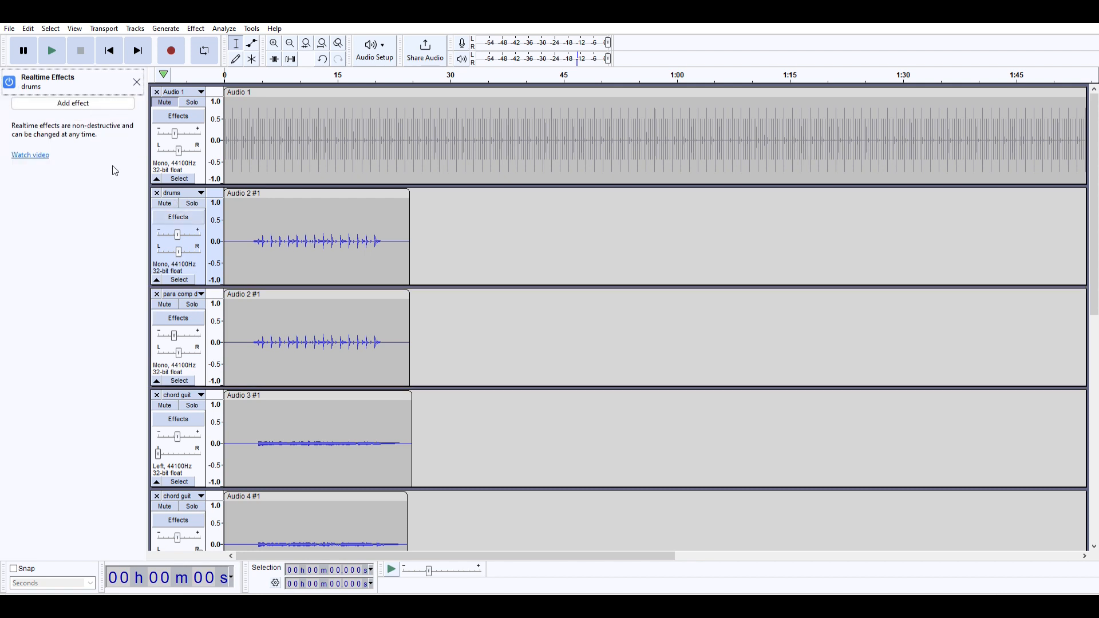
- Select the para comp drums track and play the mix from the start
{"action": "scroll", "coordinate": [166, 221], "scroll_direction": "down", "scroll_amount": 2}
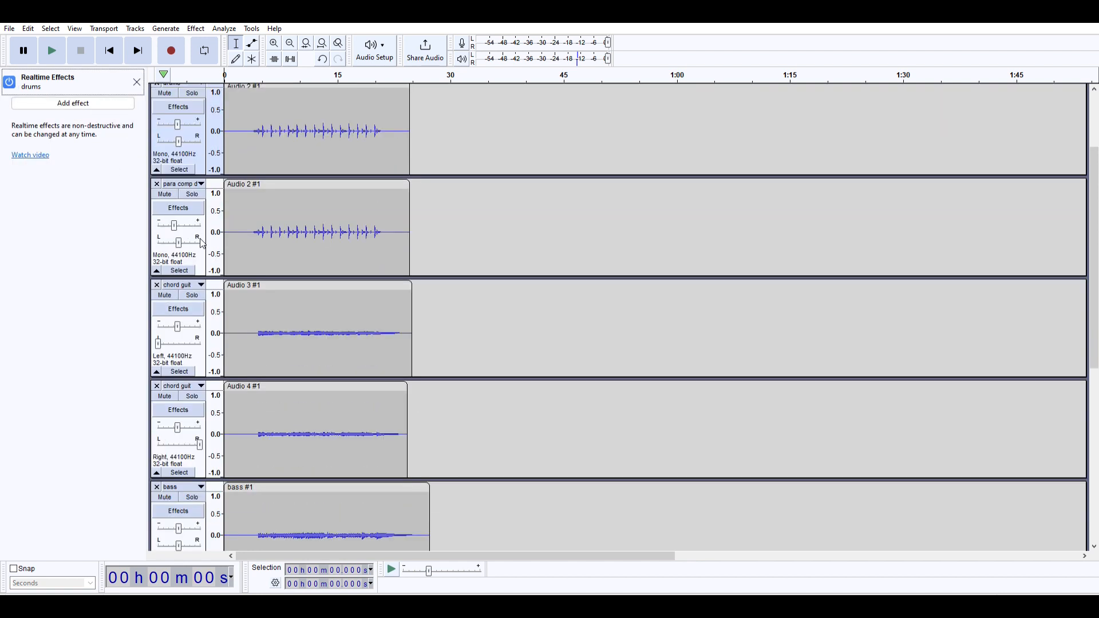
{"action": "left_click", "coordinate": [203, 244]}
{"action": "left_click", "coordinate": [54, 49]}
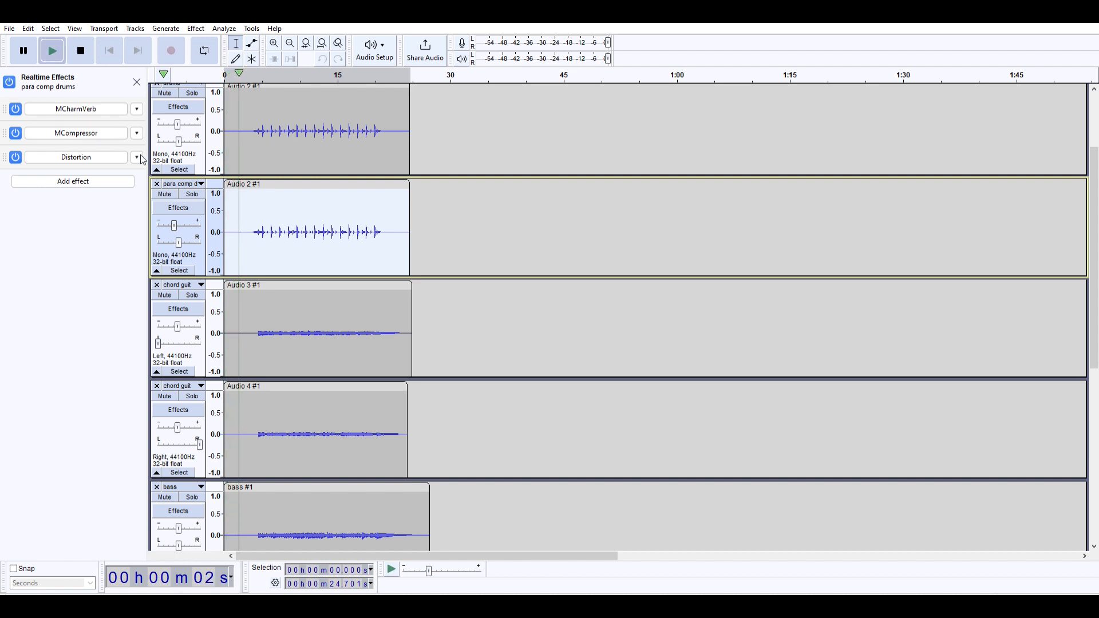
- Close the realtime effects, lower the drums track's gain slightly and replay the mix from near its start
{"action": "left_click", "coordinate": [136, 82]}
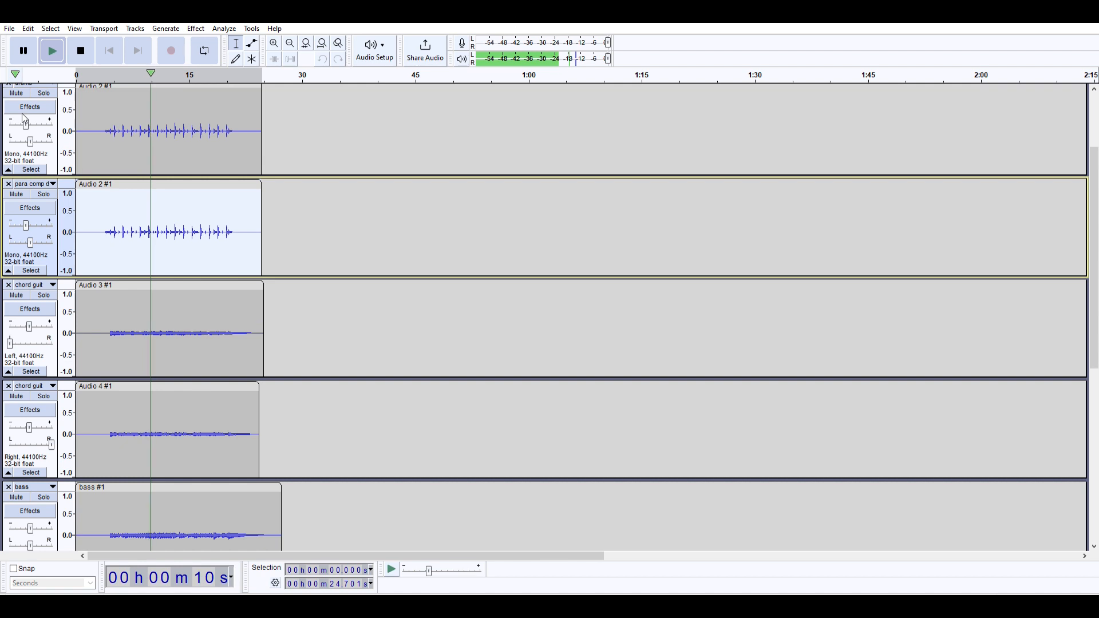
{"action": "scroll", "coordinate": [26, 117], "scroll_direction": "up", "scroll_amount": 1}
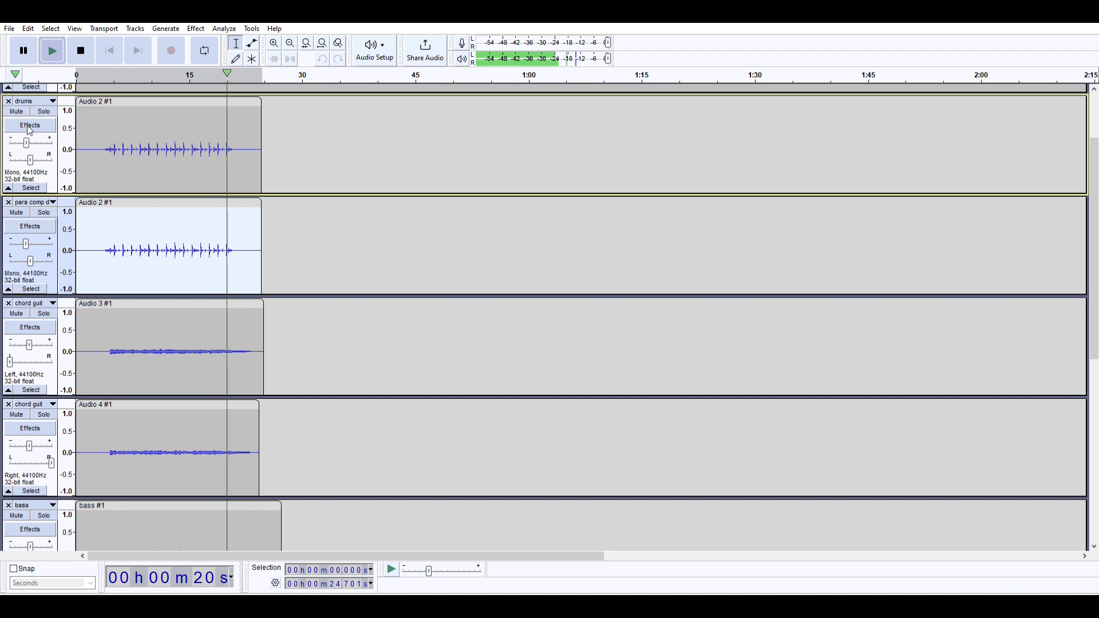
{"action": "left_click", "coordinate": [96, 70]}
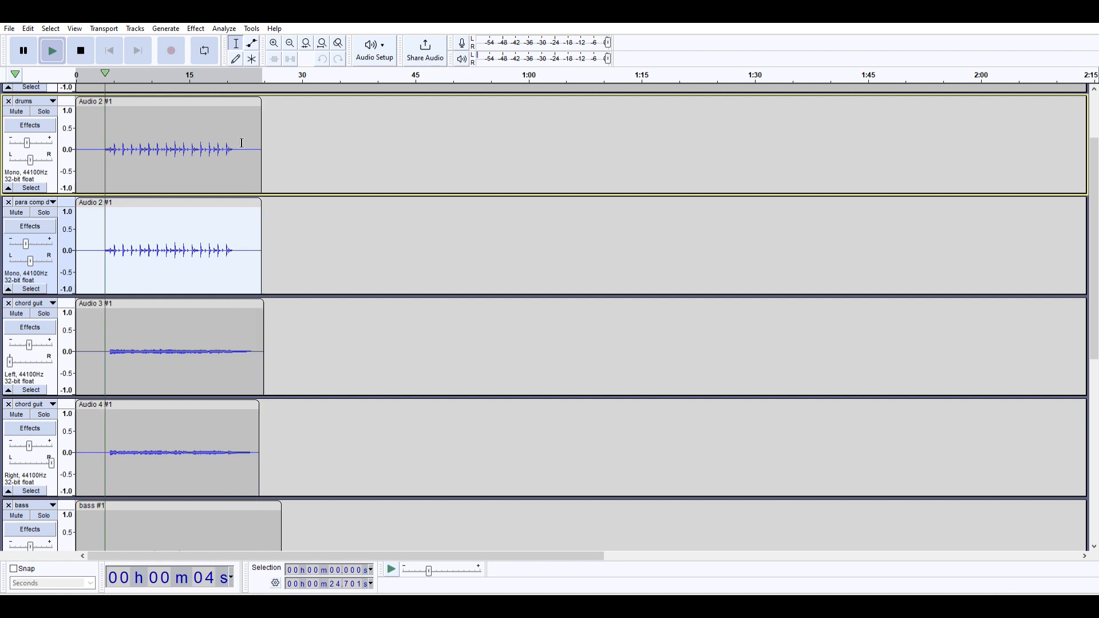